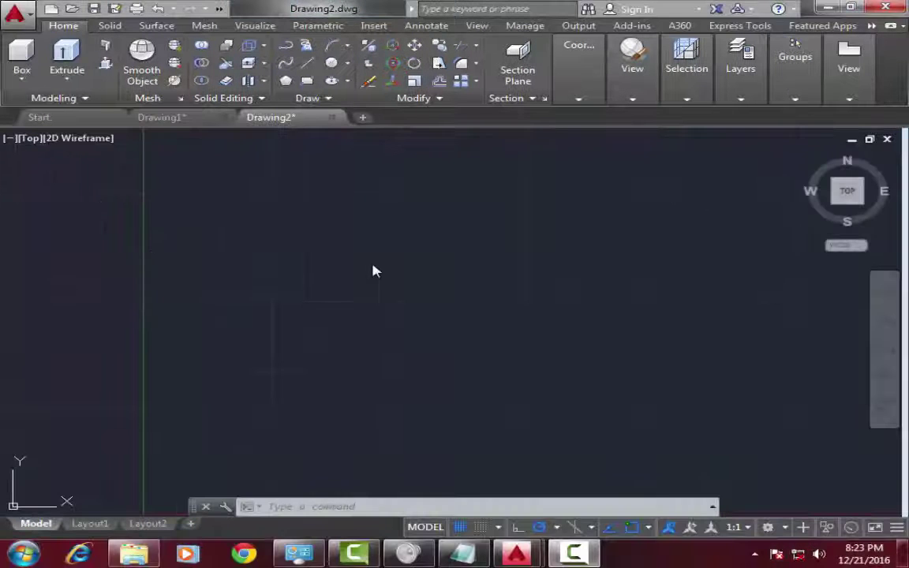
Step: Draw a circle of radius 2 at a picked centre point in the new drawing
{"action": "left_click", "coordinate": [333, 69]}
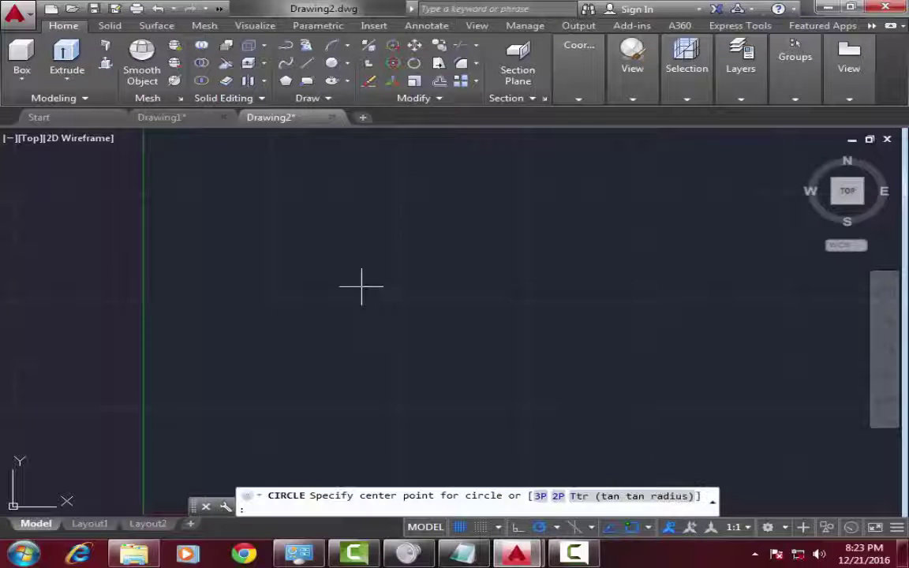
{"action": "left_click", "coordinate": [354, 257]}
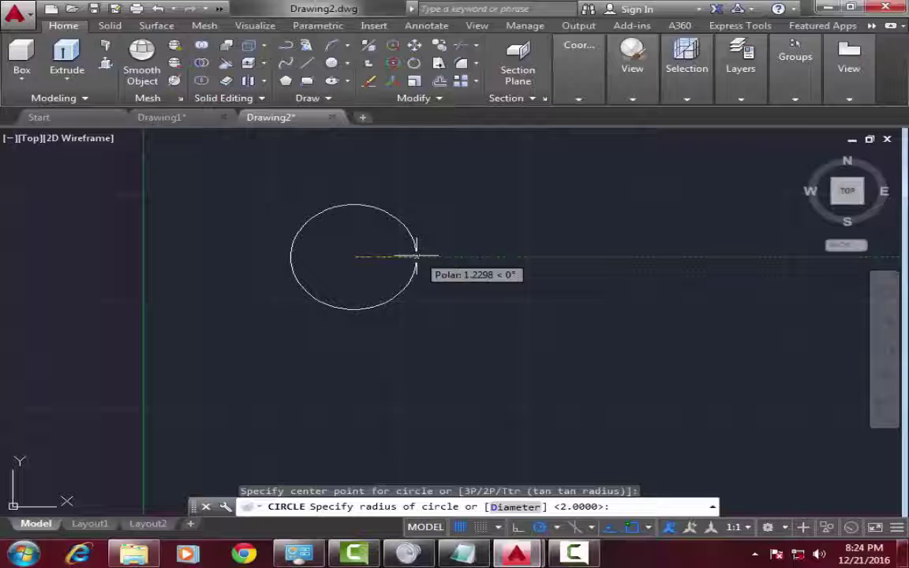
{"action": "type", "text": "2"}
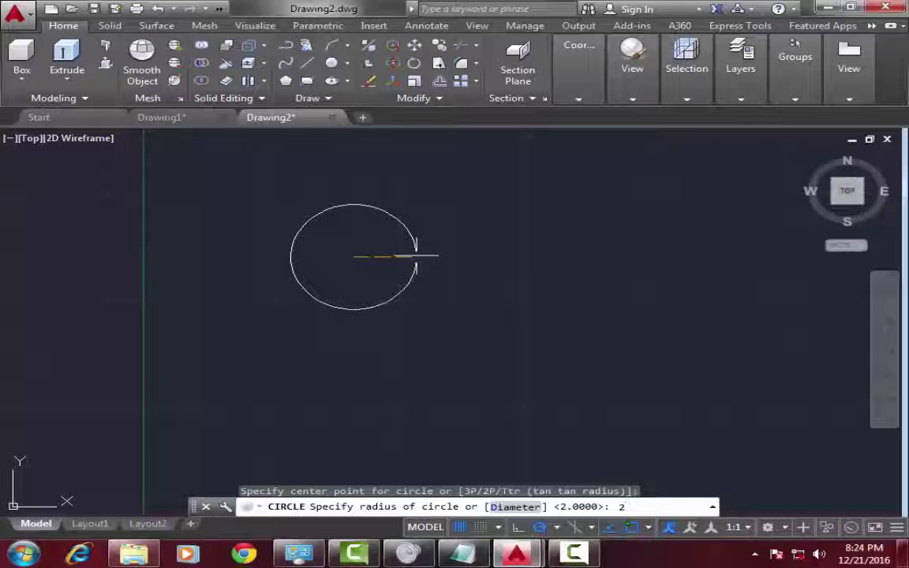
{"action": "key", "text": "Return"}
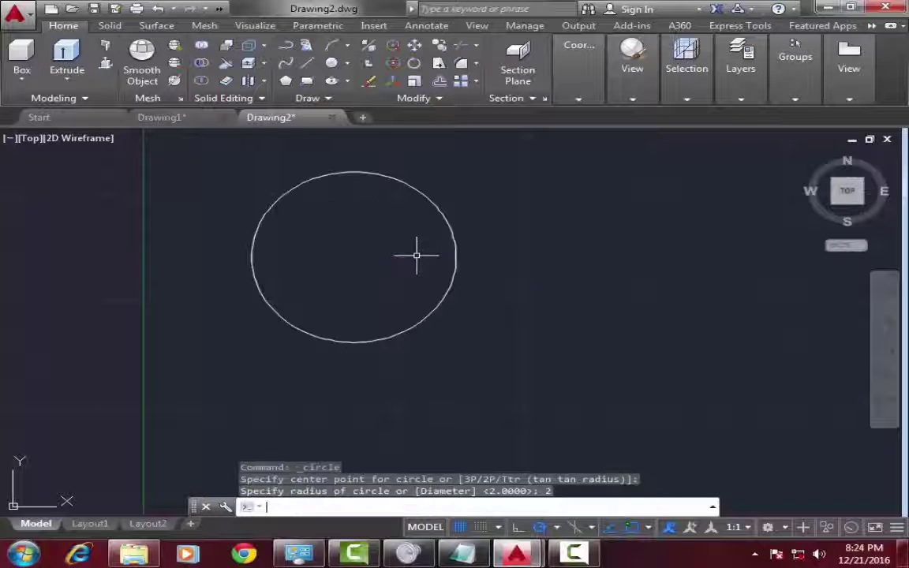
Step: Draw a six-sided polygon inscribed in radius 3, centred on the circle's centre
{"action": "left_click", "coordinate": [285, 81]}
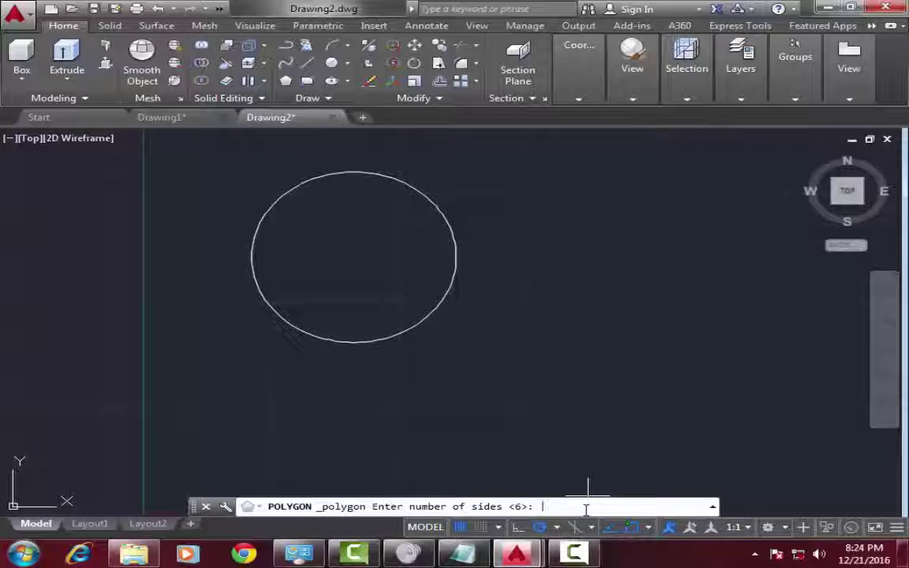
{"action": "key", "text": "Return"}
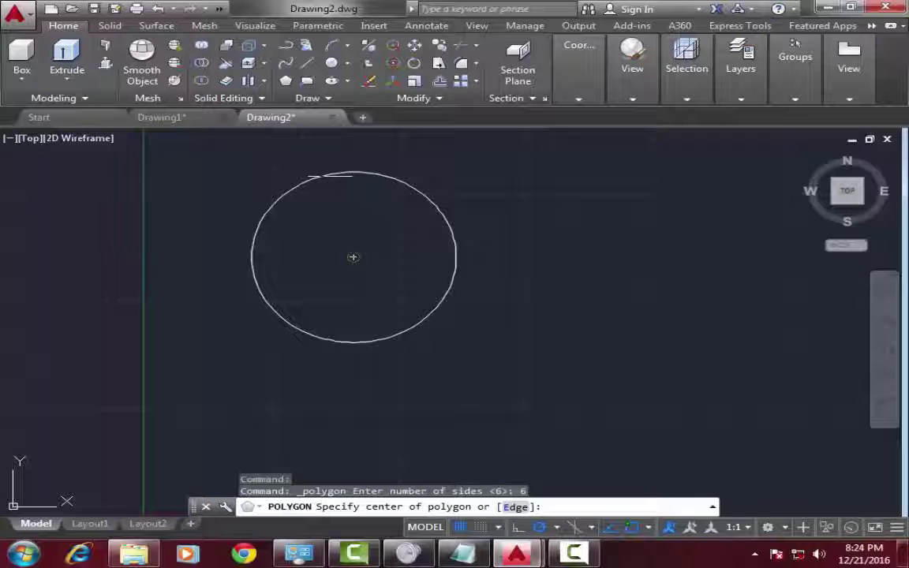
{"action": "left_click", "coordinate": [354, 257]}
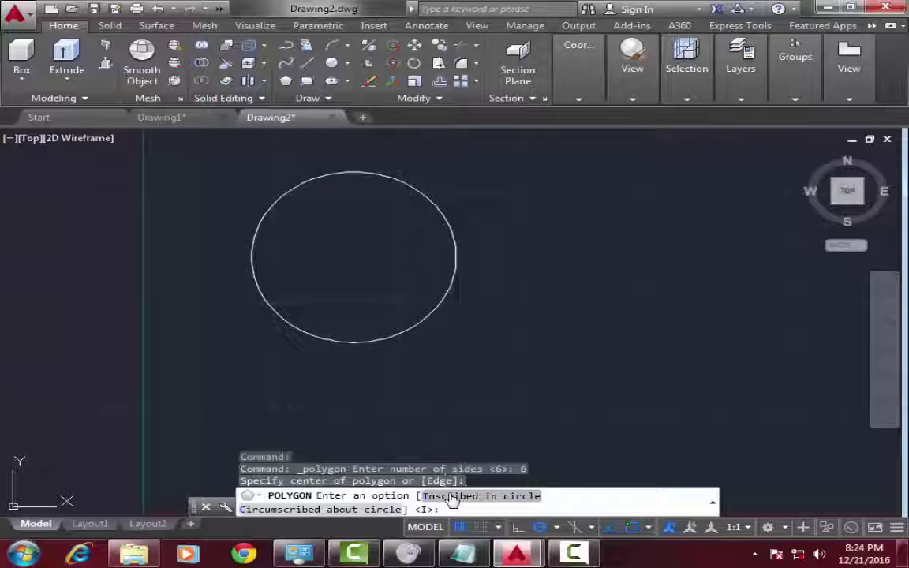
{"action": "left_click", "coordinate": [453, 497]}
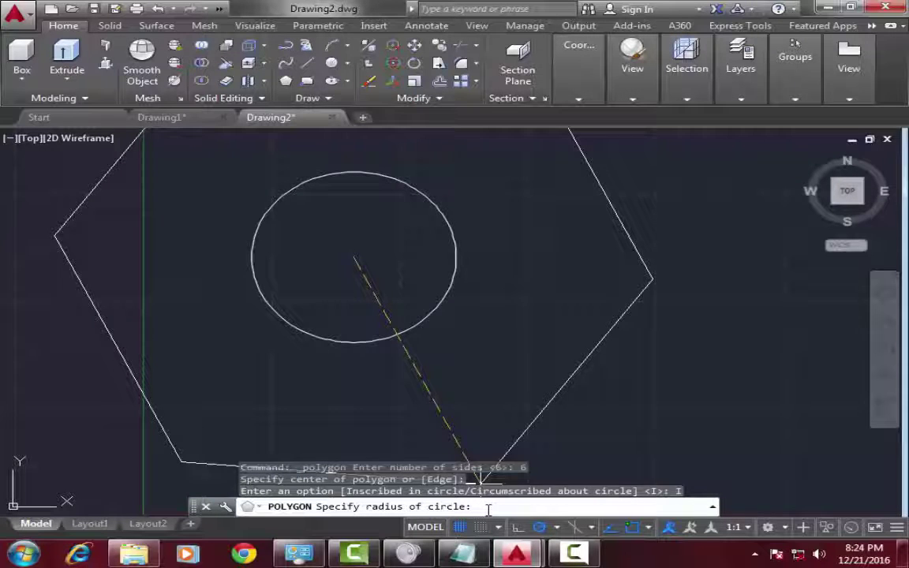
{"action": "key", "text": "Return"}
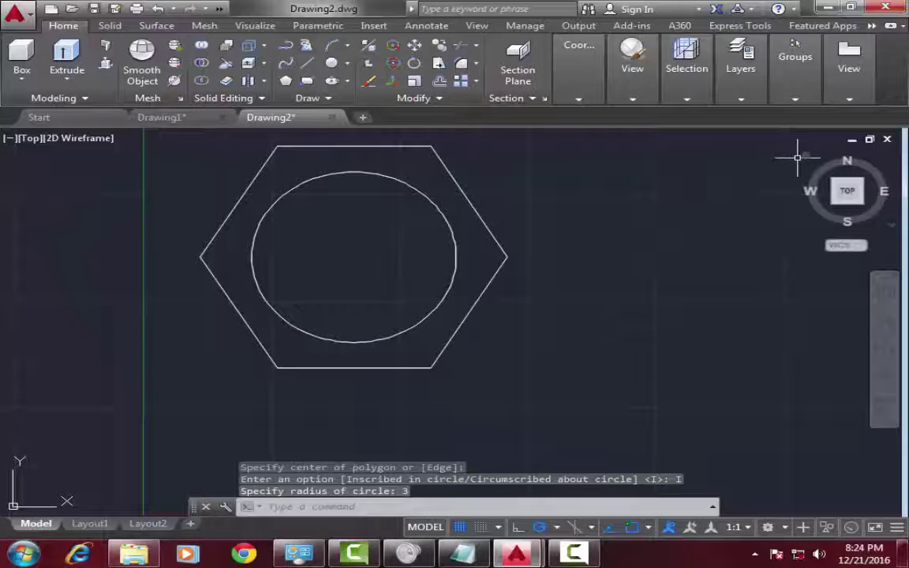
Step: Extrude the radius-2 circle as a solid to height -9, viewed from a tilted 3D angle
{"action": "left_click", "coordinate": [806, 156]}
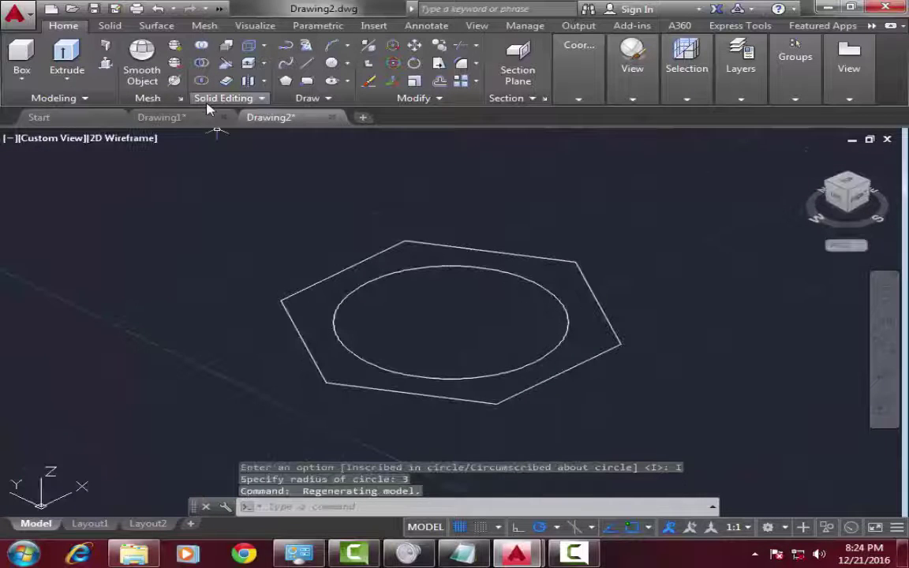
{"action": "left_click", "coordinate": [67, 57]}
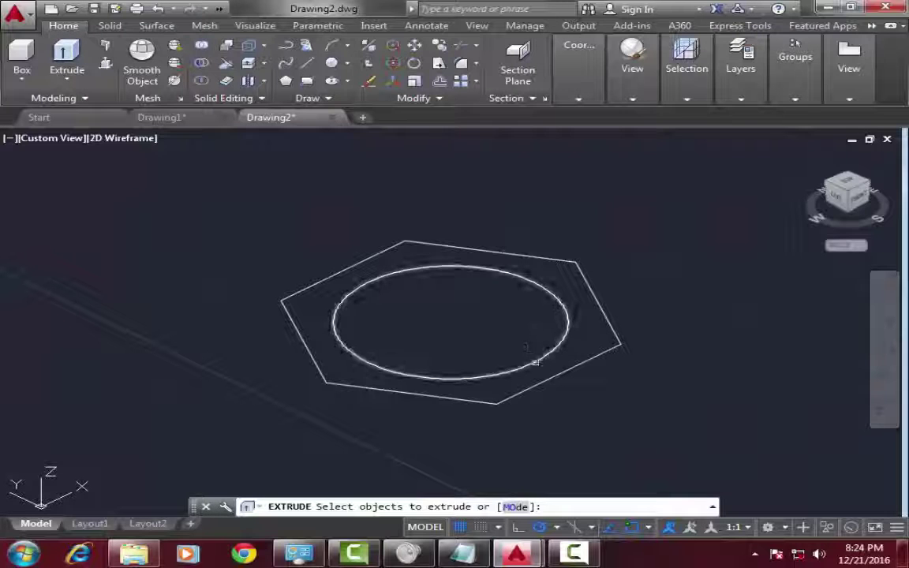
{"action": "left_click", "coordinate": [535, 361]}
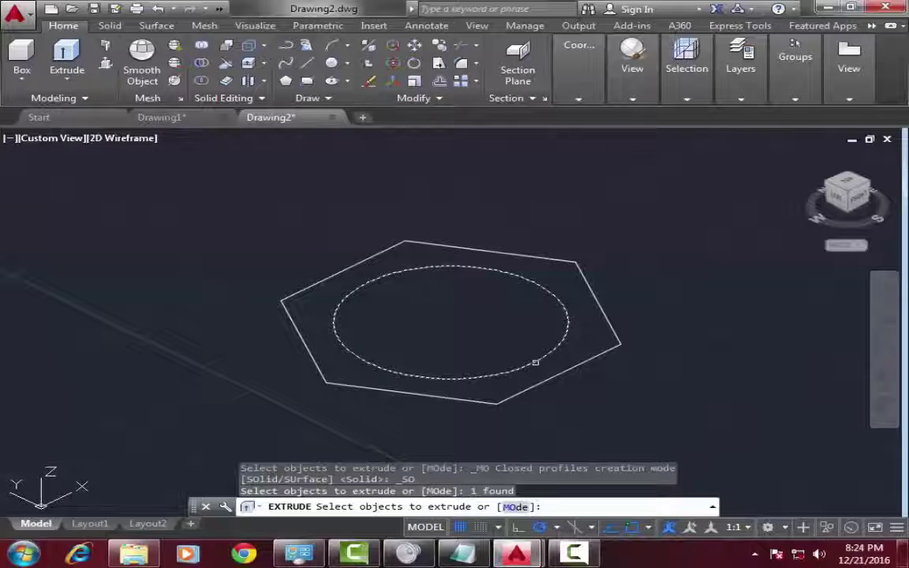
{"action": "left_click", "coordinate": [514, 507]}
{"action": "left_click", "coordinate": [523, 507]}
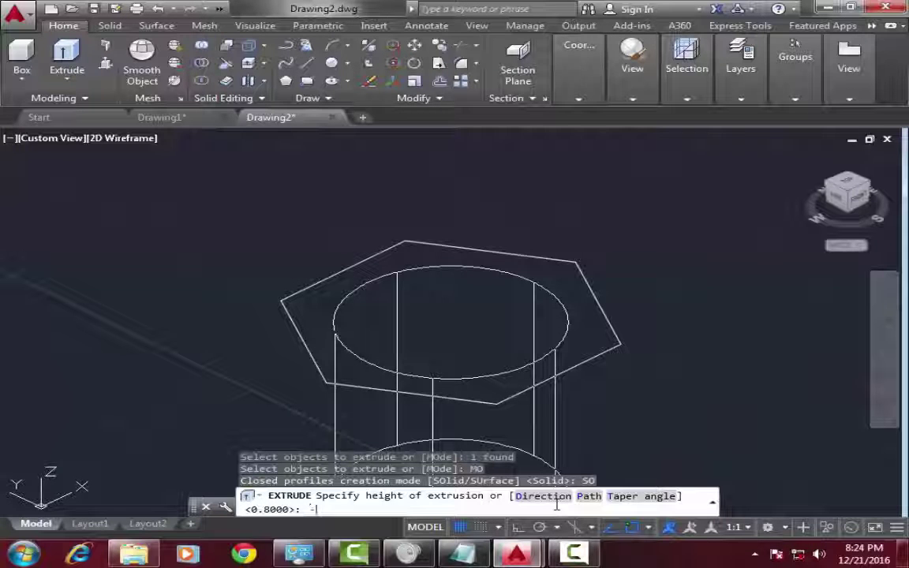
{"action": "key", "text": "Return"}
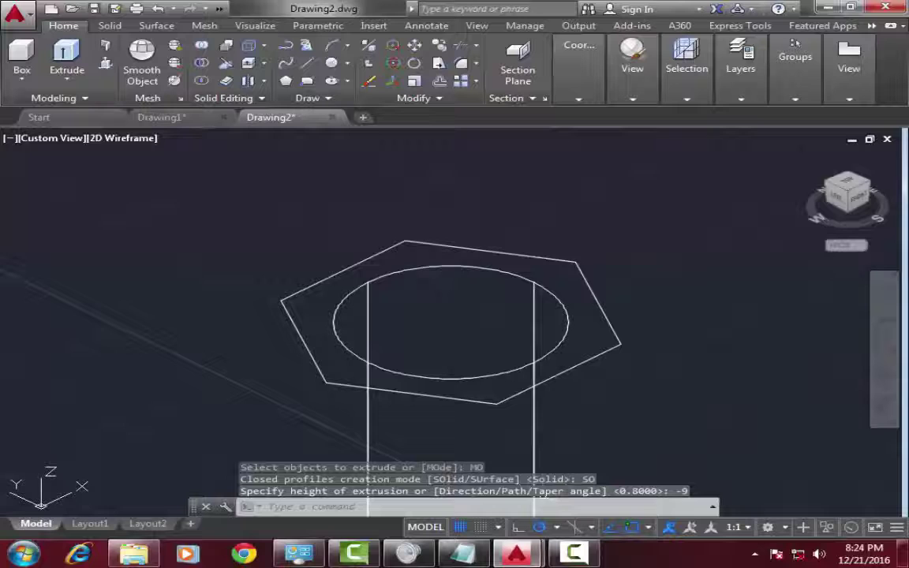
{"action": "scroll", "coordinate": [560, 453], "scroll_direction": "down", "scroll_amount": 2}
{"action": "scroll", "coordinate": [560, 453], "scroll_direction": "down", "scroll_amount": 2}
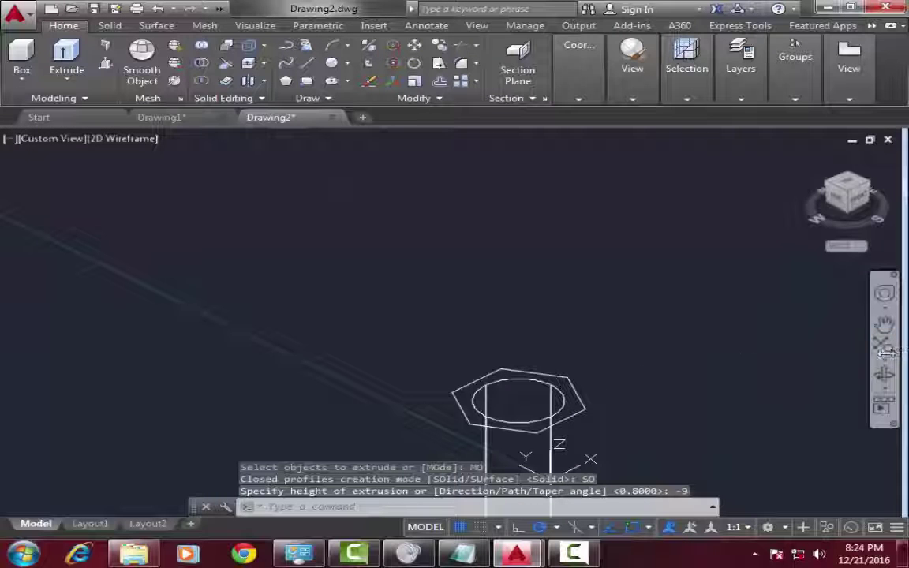
{"action": "left_click", "coordinate": [887, 354]}
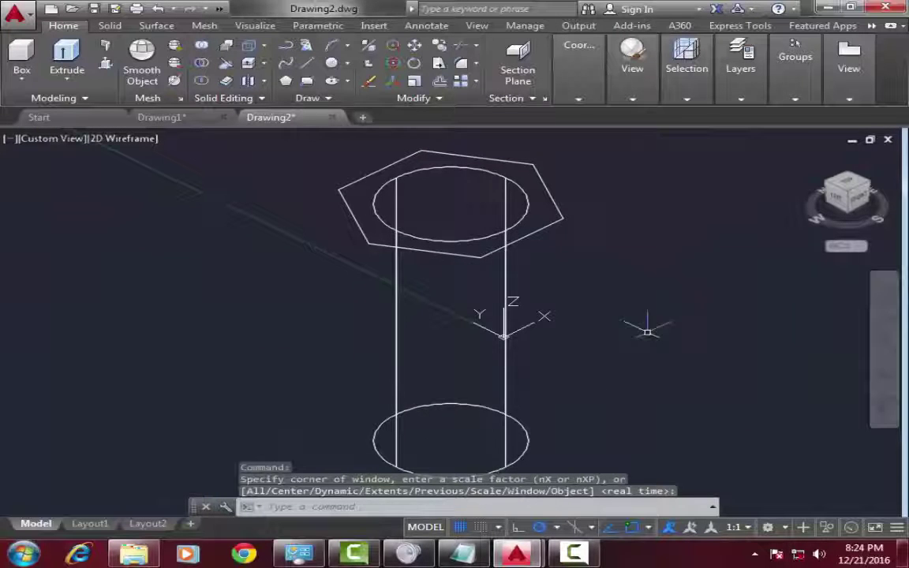
Step: Extrude the hexagon as a solid 0.8 units thick
{"action": "left_click", "coordinate": [67, 51]}
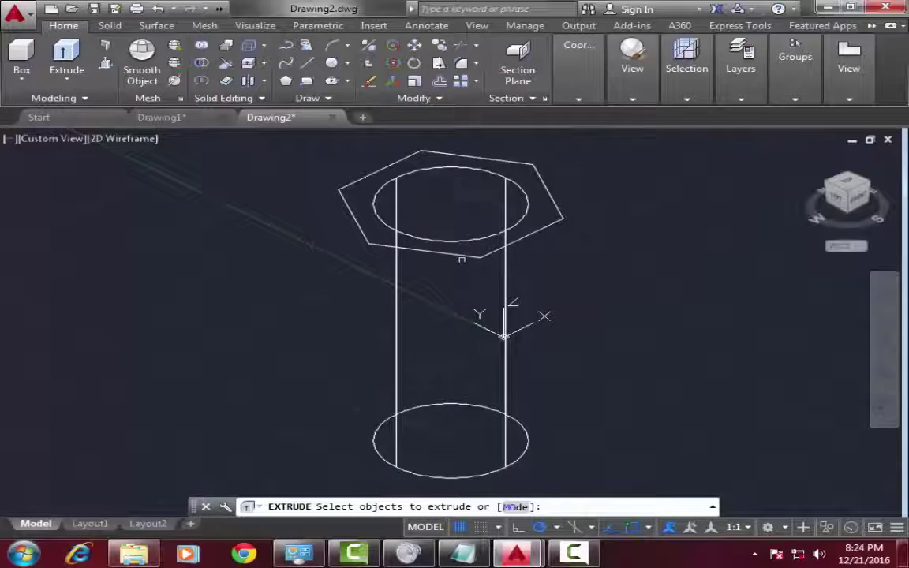
{"action": "left_click", "coordinate": [462, 256]}
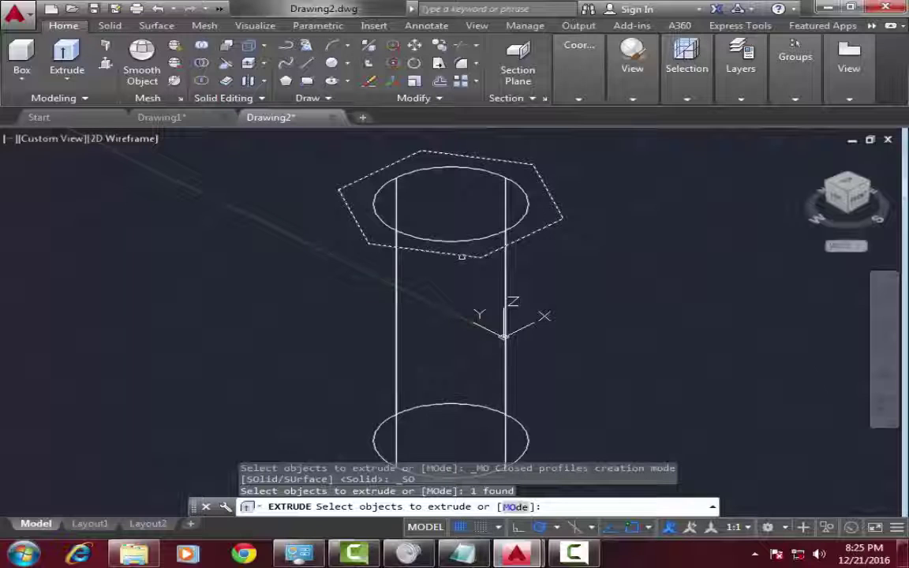
{"action": "left_click", "coordinate": [516, 506]}
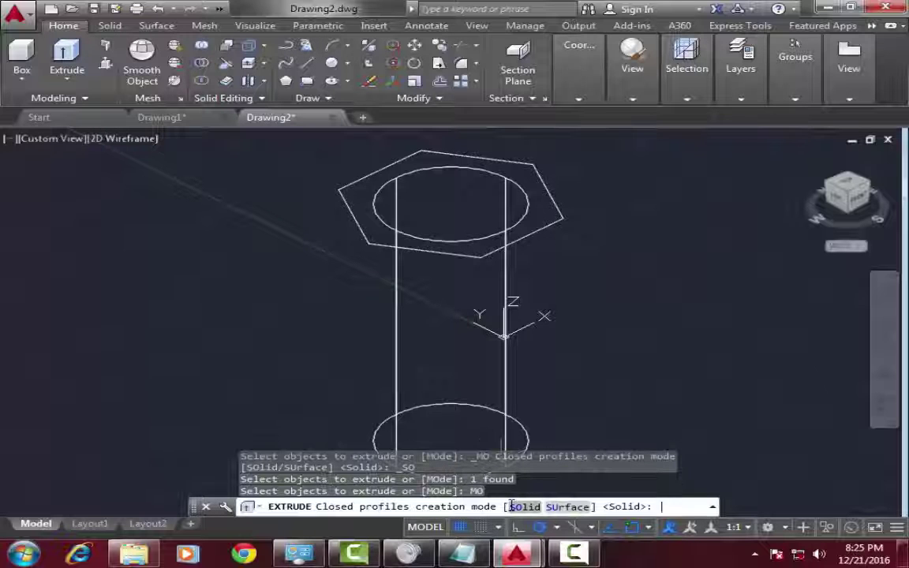
{"action": "left_click", "coordinate": [511, 506]}
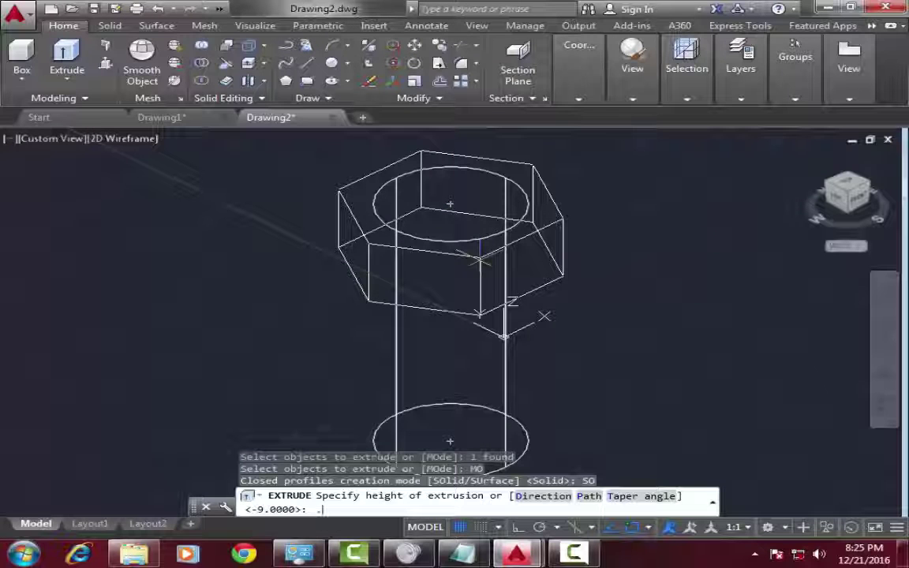
{"action": "type", "text": ".8"}
{"action": "key", "text": "Return"}
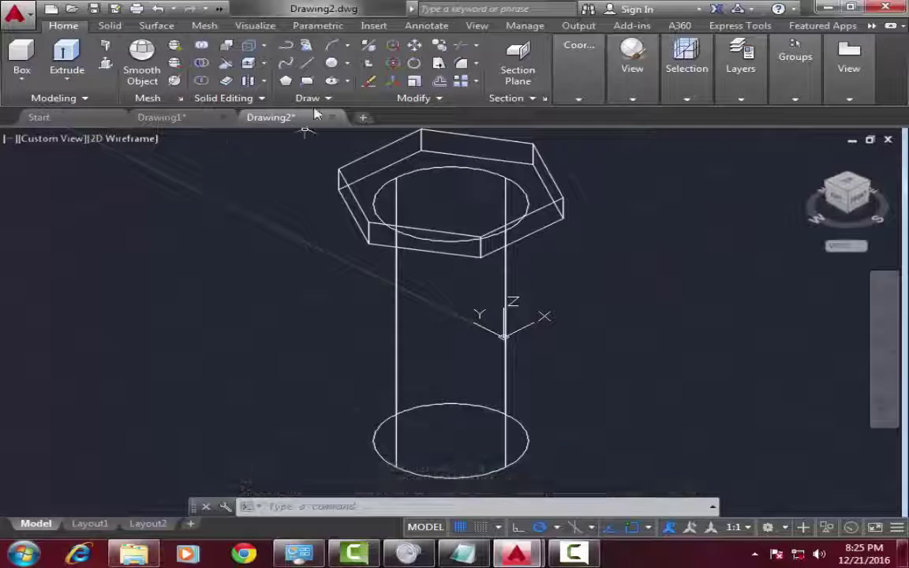
Step: Draw a helix at the shank's bottom centre with base and top radius 2.2 and height 7
{"action": "left_click", "coordinate": [319, 103]}
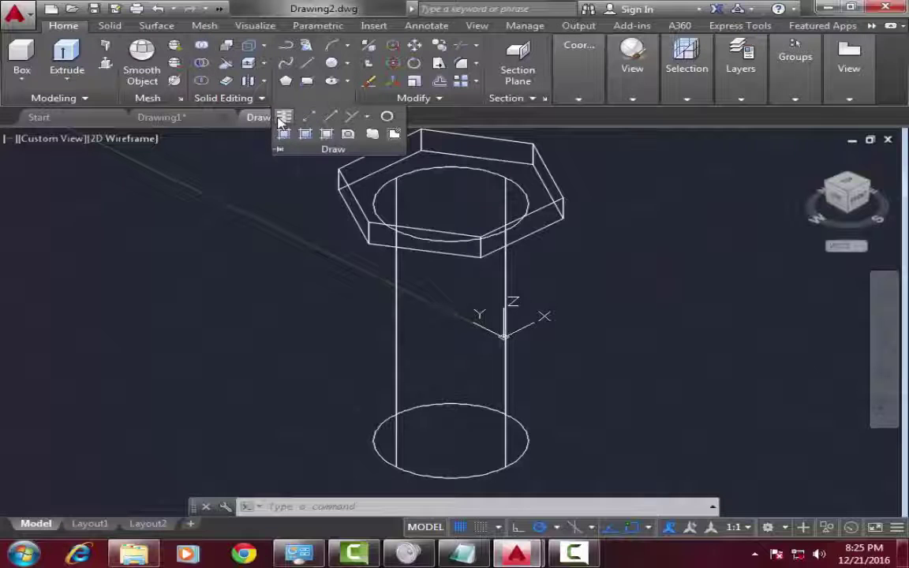
{"action": "left_click", "coordinate": [284, 116]}
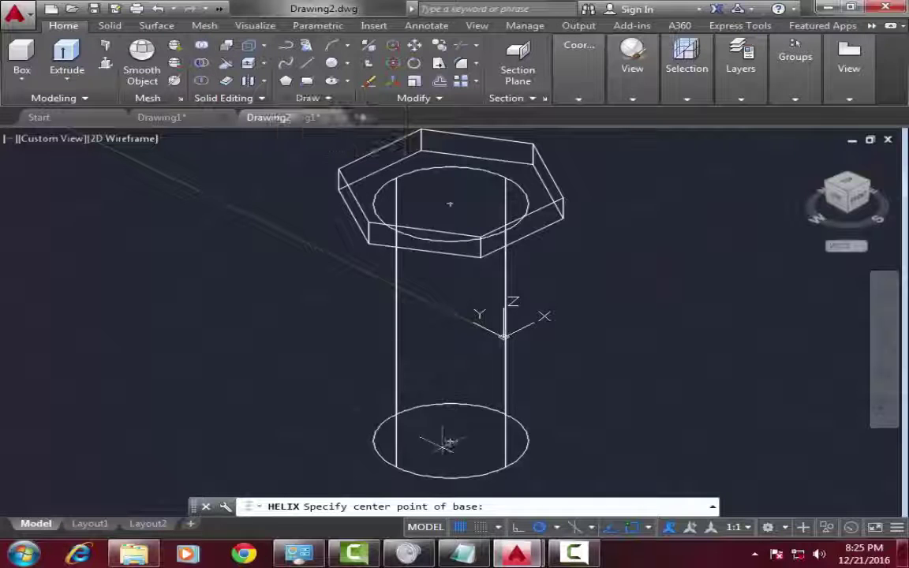
{"action": "left_click", "coordinate": [450, 440]}
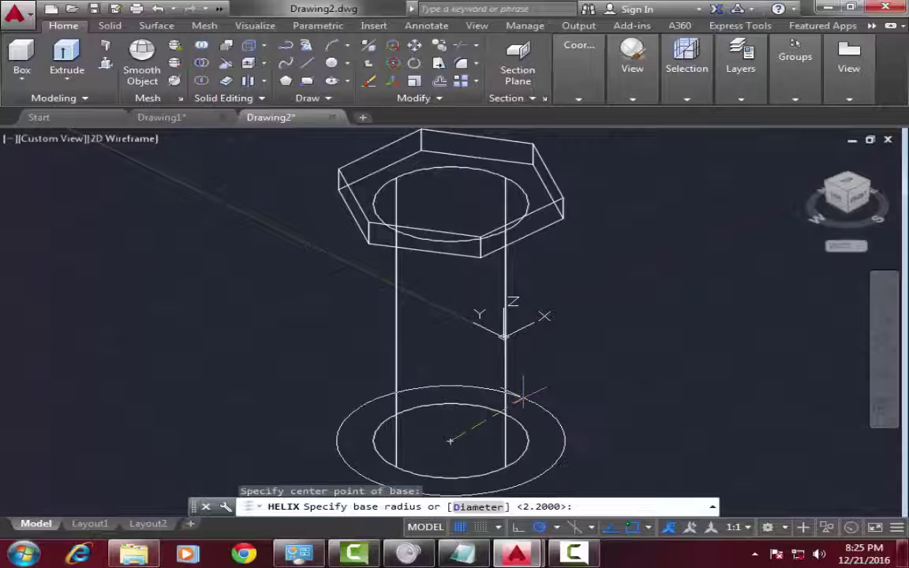
{"action": "type", "text": "2.2"}
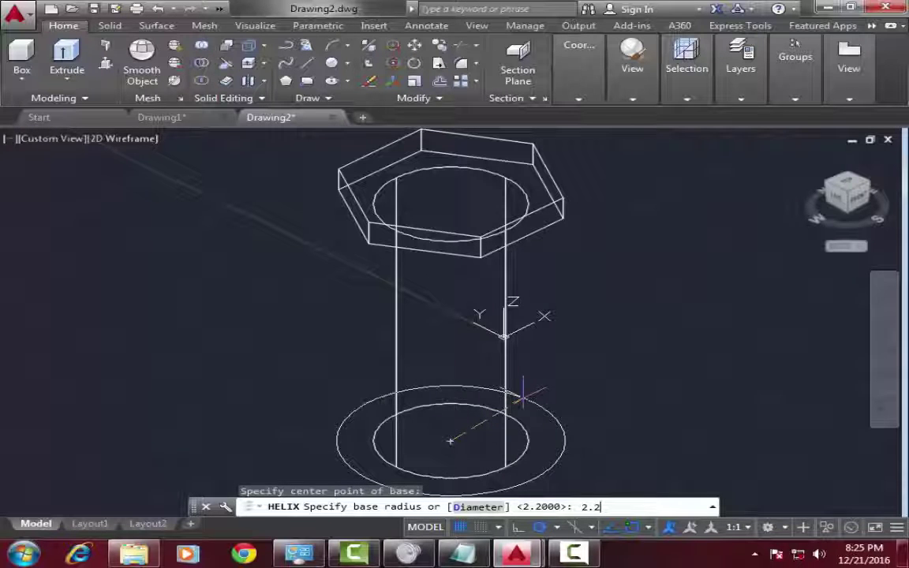
{"action": "key", "text": "Return"}
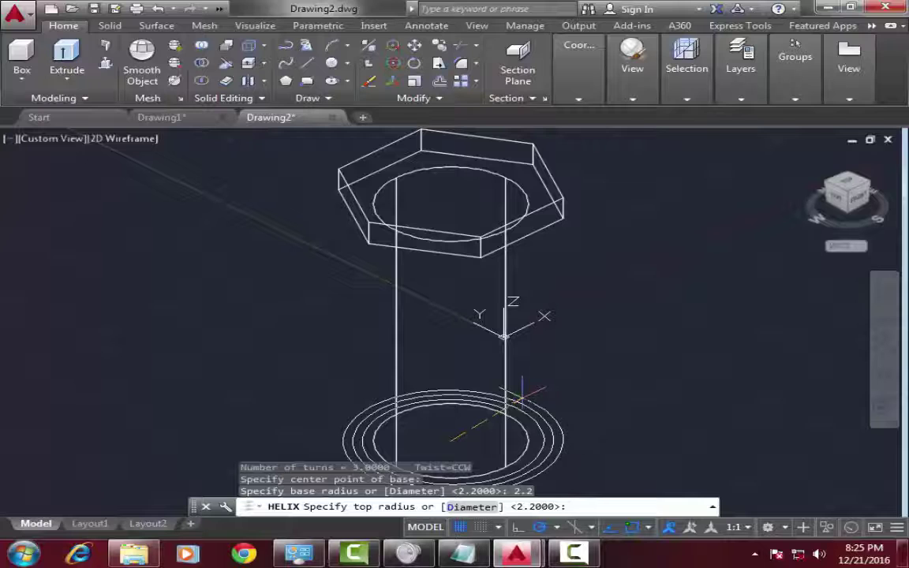
{"action": "type", "text": "2.2"}
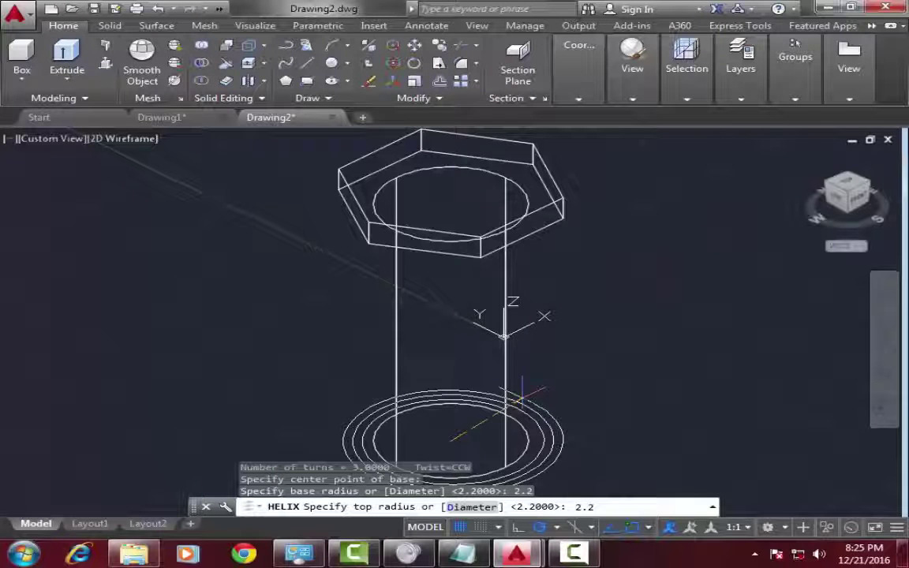
{"action": "key", "text": "Return"}
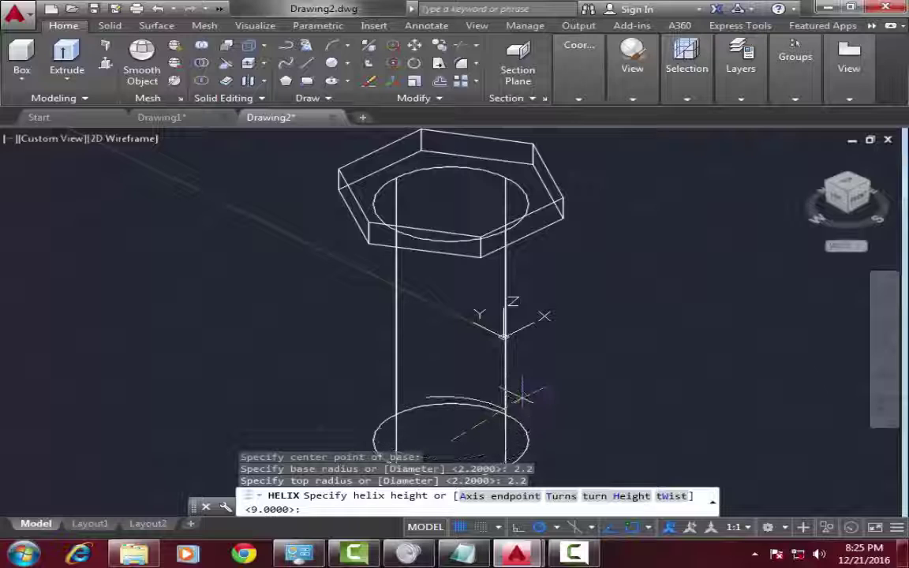
{"action": "type", "text": "7"}
{"action": "key", "text": "Return"}
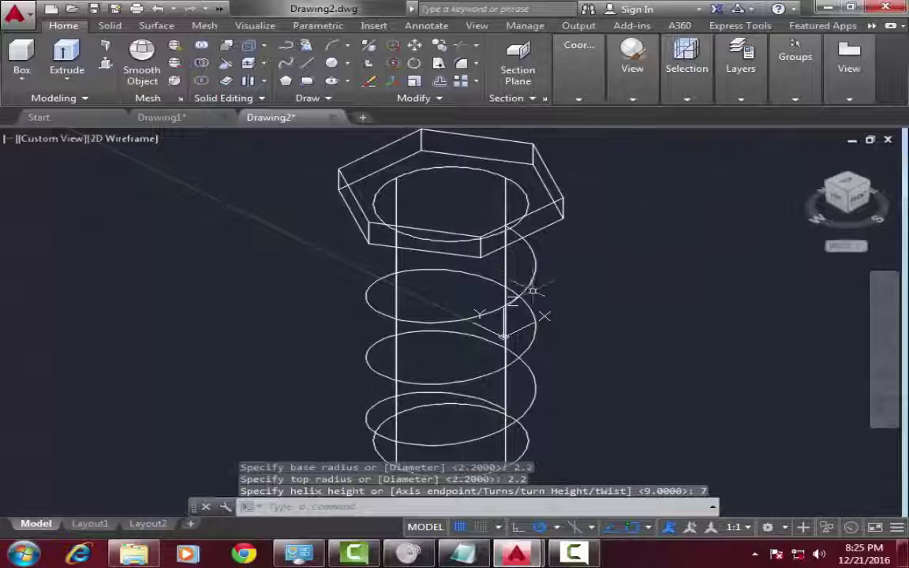
Step: Set the helix to 8 turns and height 6 in Quick Properties
{"action": "left_click", "coordinate": [526, 281]}
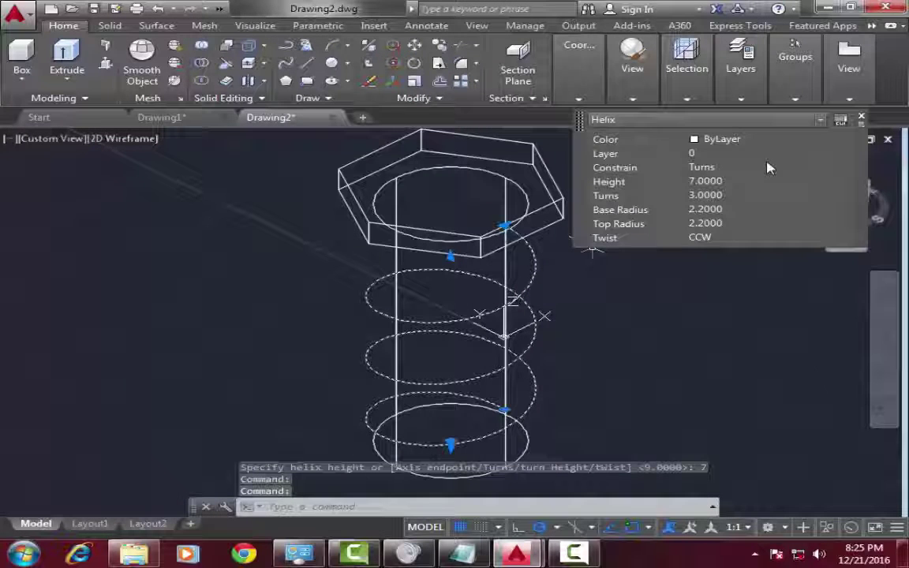
{"action": "left_click", "coordinate": [704, 195]}
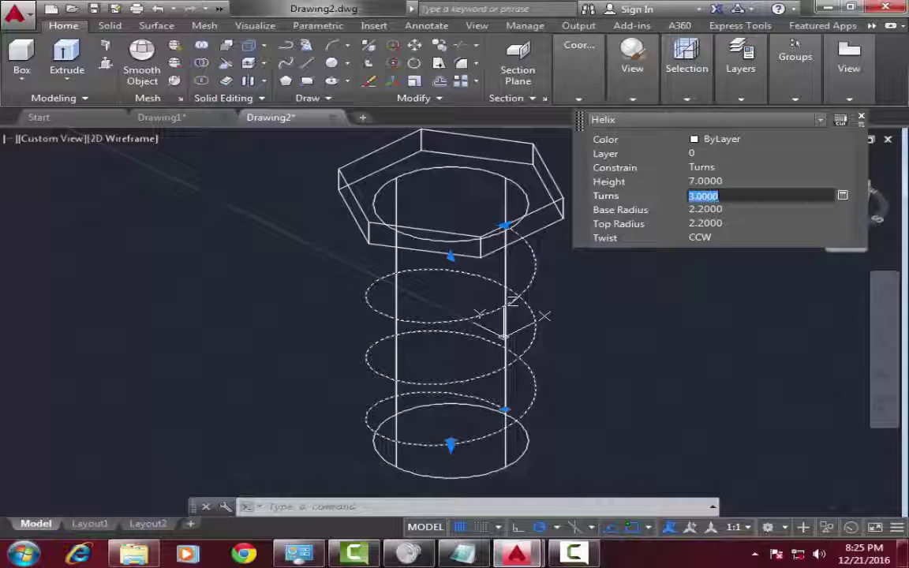
{"action": "type", "text": "8"}
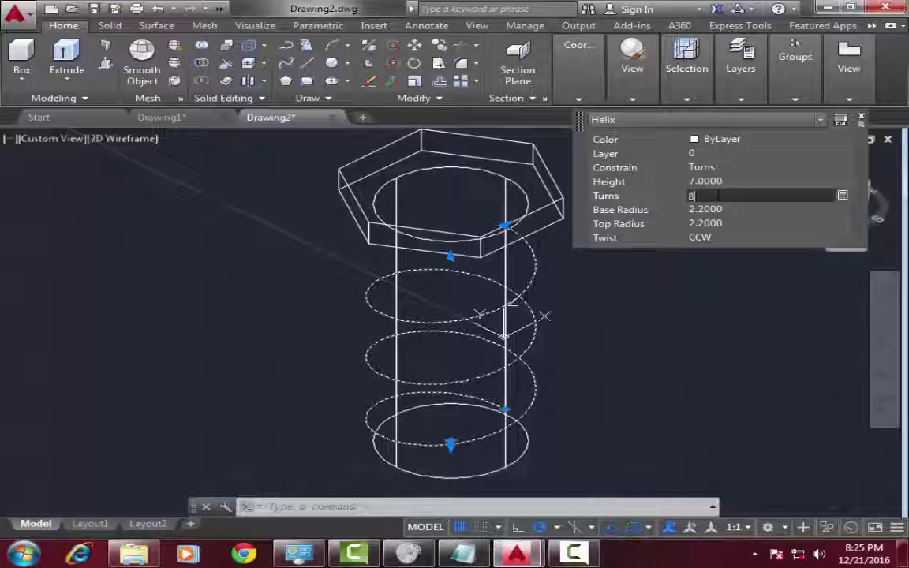
{"action": "left_click", "coordinate": [720, 181]}
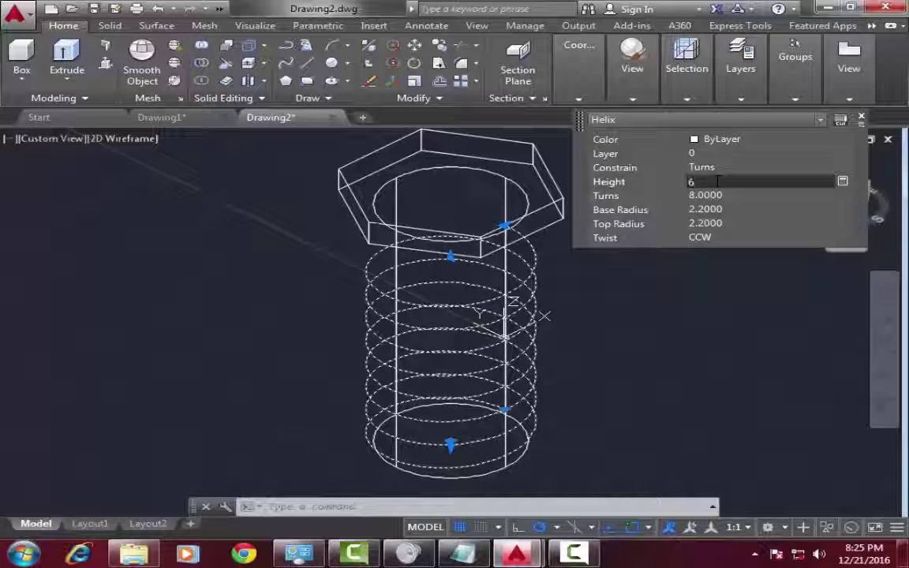
{"action": "key", "text": "Tab"}
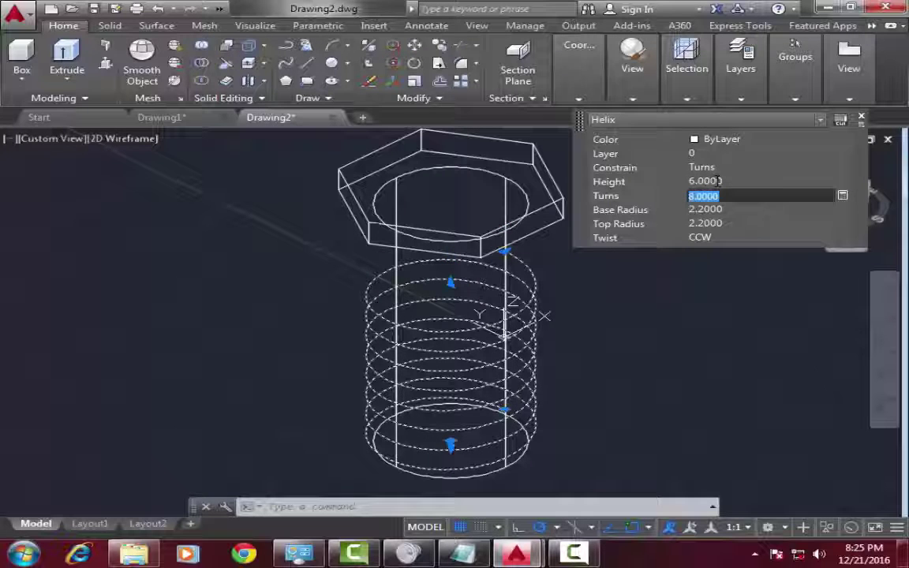
{"action": "left_click", "coordinate": [862, 118]}
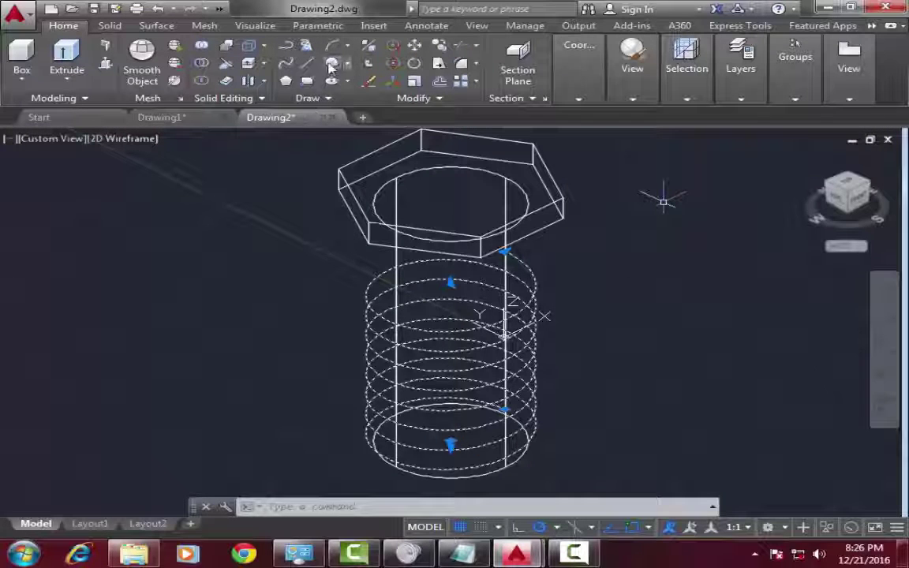
Step: Draw a circle of radius 0.3 in open space to the left of the bolt
{"action": "left_click", "coordinate": [338, 65]}
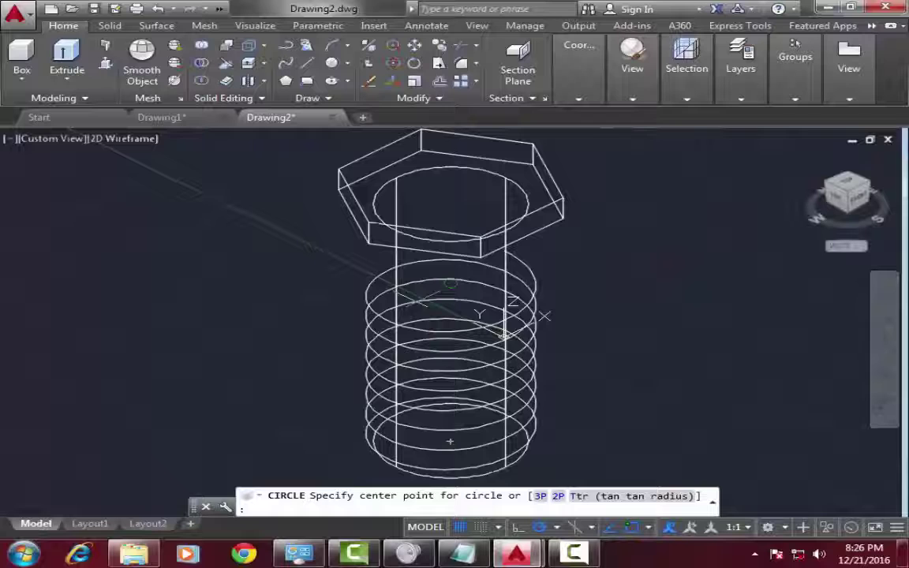
{"action": "left_click", "coordinate": [156, 276]}
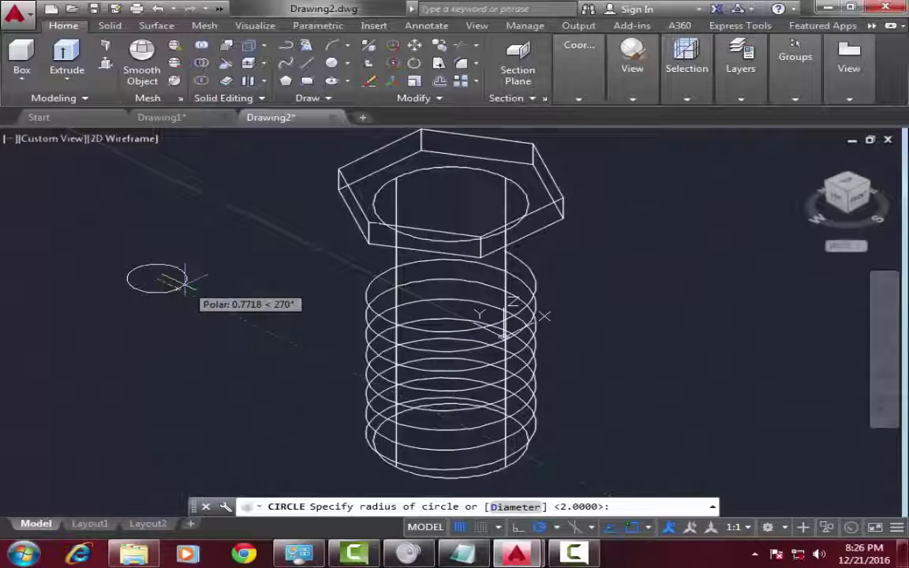
{"action": "type", "text": ".3"}
{"action": "key", "text": "Return"}
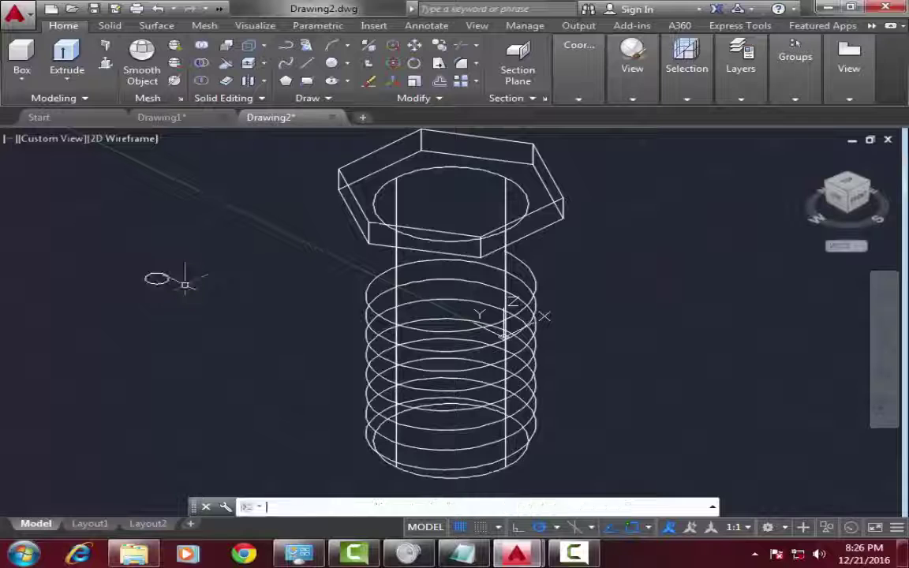
Step: Sweep the 0.3 circle as a solid along the helix path
{"action": "left_click", "coordinate": [68, 80]}
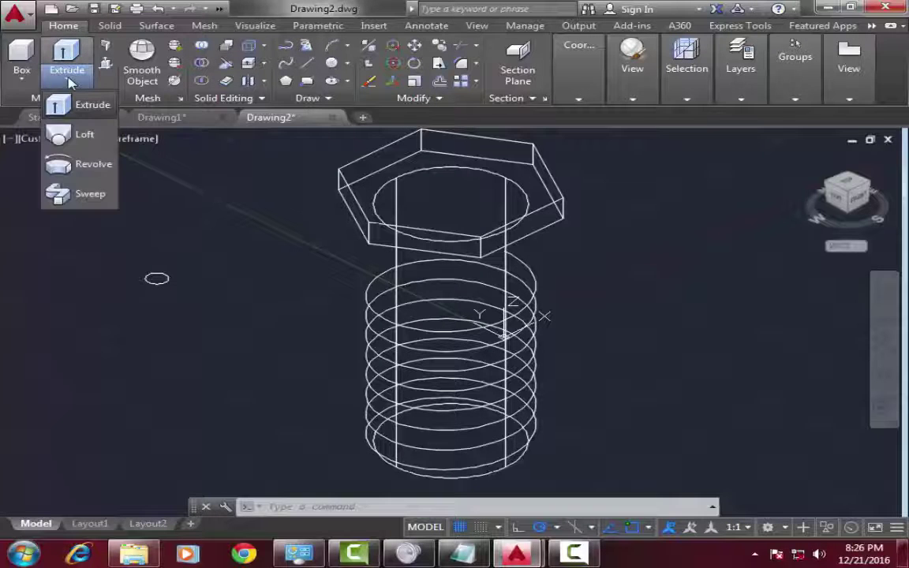
{"action": "left_click", "coordinate": [87, 194]}
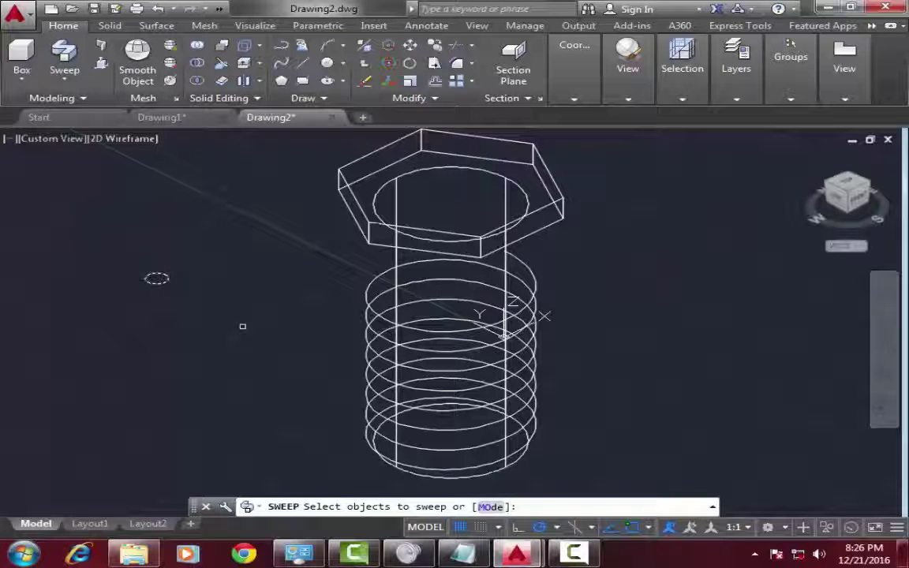
{"action": "left_click", "coordinate": [490, 507]}
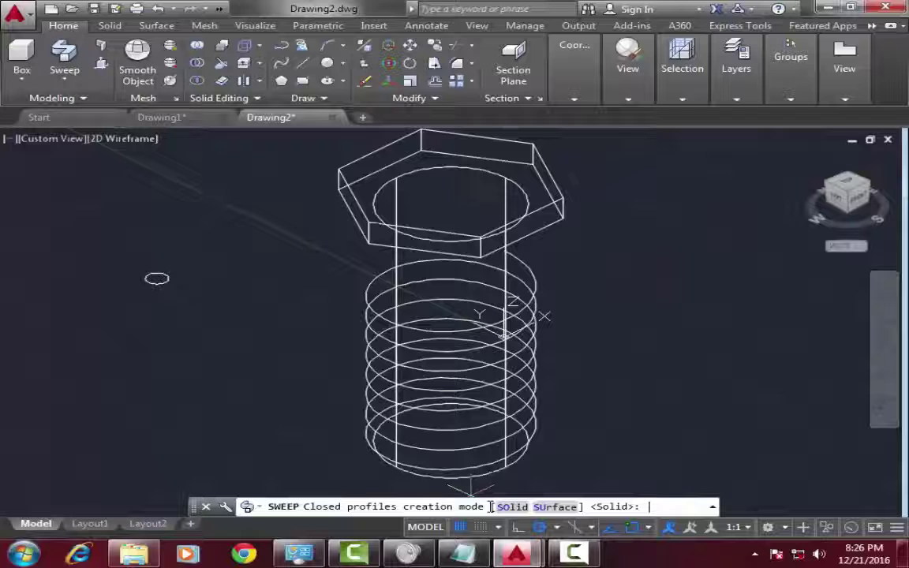
{"action": "left_click", "coordinate": [511, 507]}
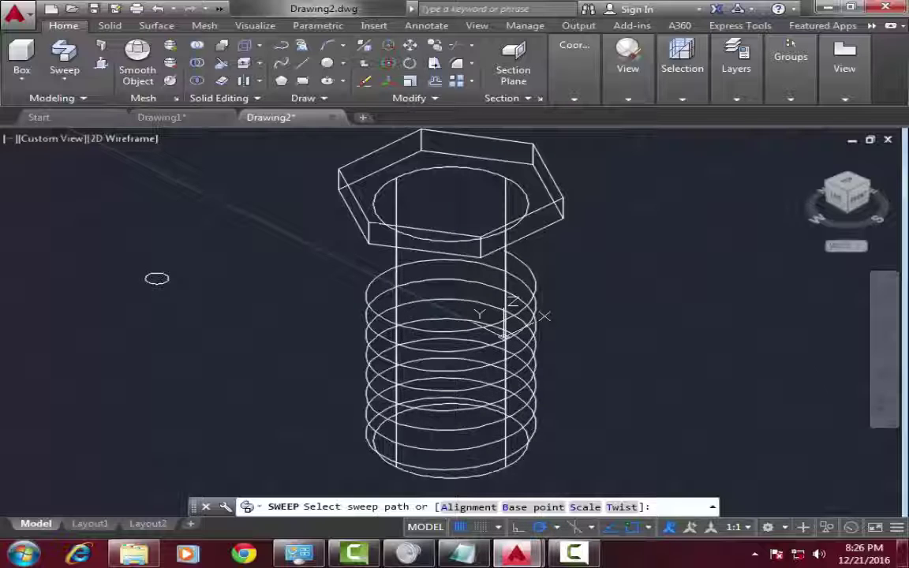
{"action": "left_click", "coordinate": [536, 371]}
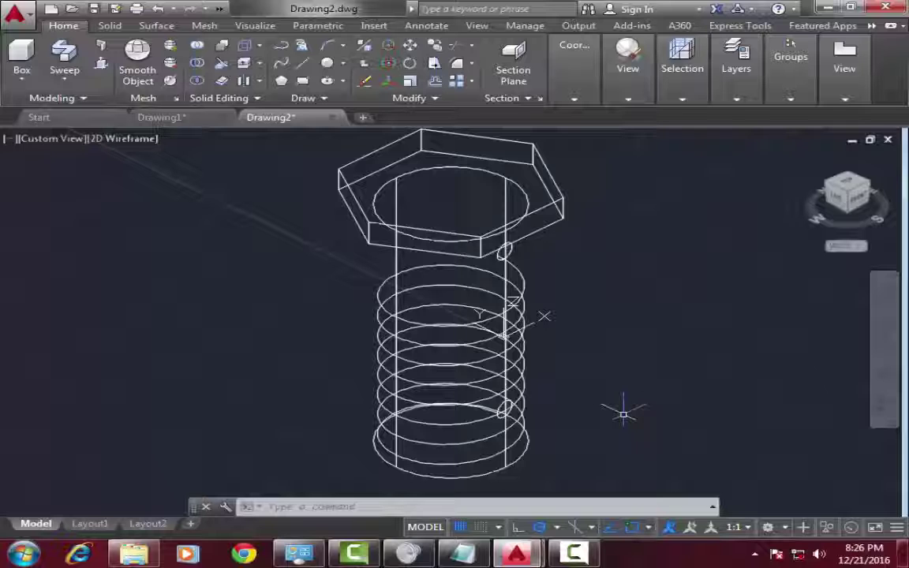
Step: Switch the viewport visual style from 2D Wireframe to Conceptual
{"action": "left_click", "coordinate": [126, 139]}
{"action": "left_click", "coordinate": [154, 192]}
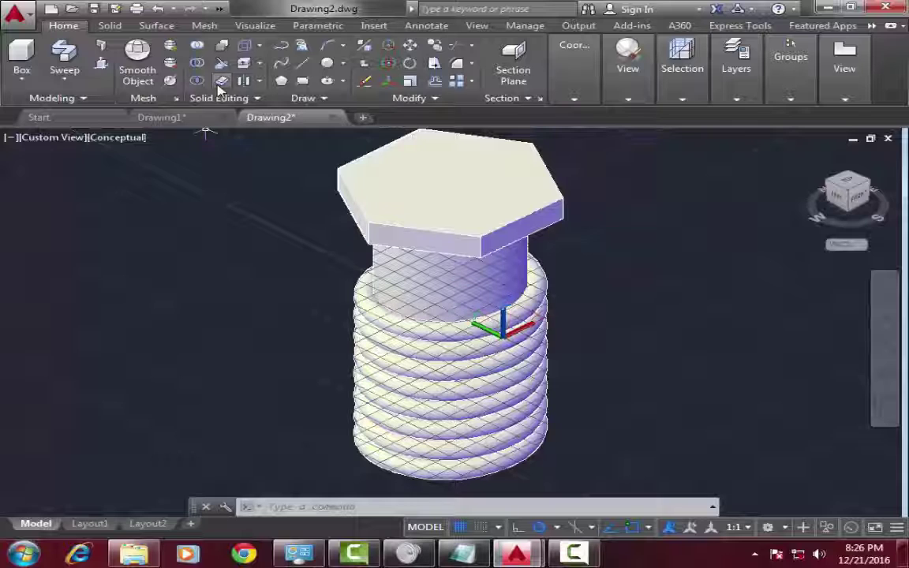
{"action": "left_click", "coordinate": [305, 98]}
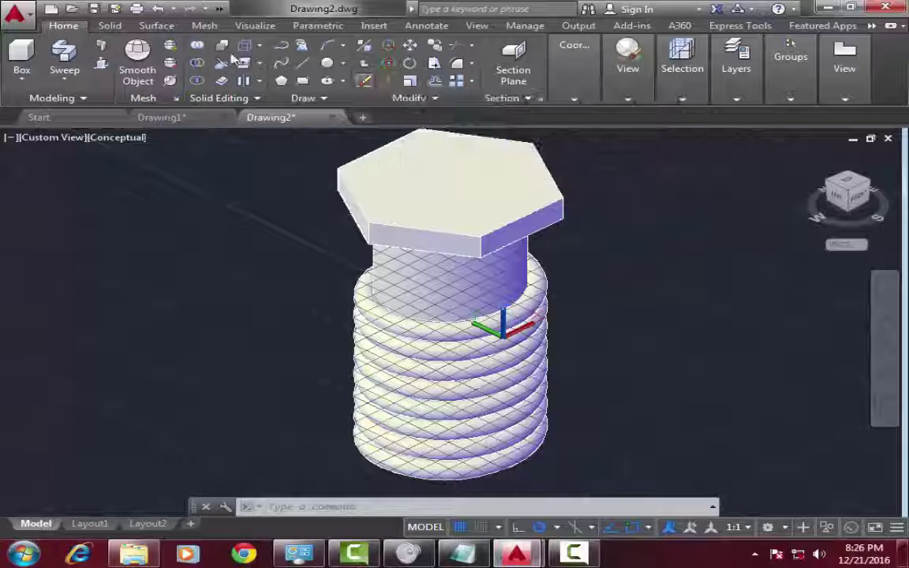
Step: Subtract the coiled thread solid from the shank cylinder
{"action": "left_click", "coordinate": [197, 62]}
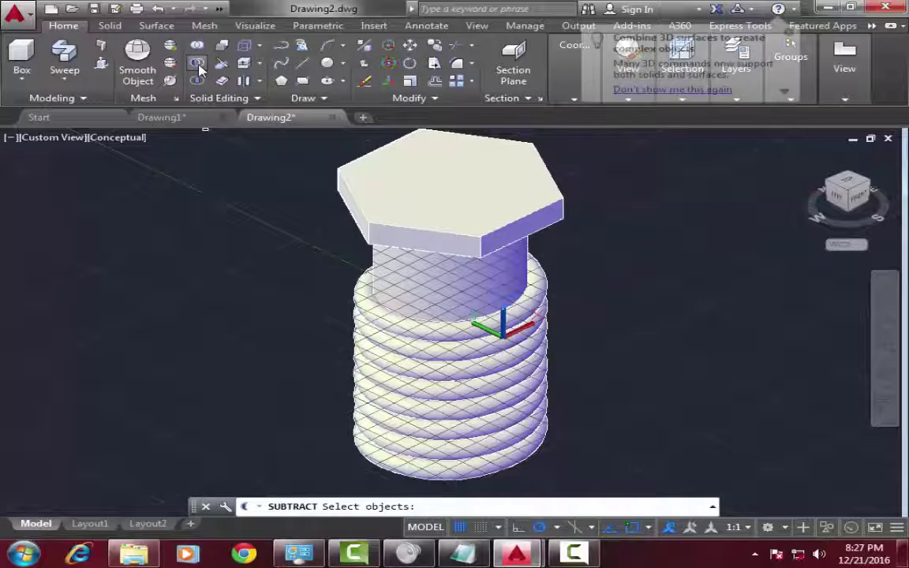
{"action": "left_click", "coordinate": [468, 290]}
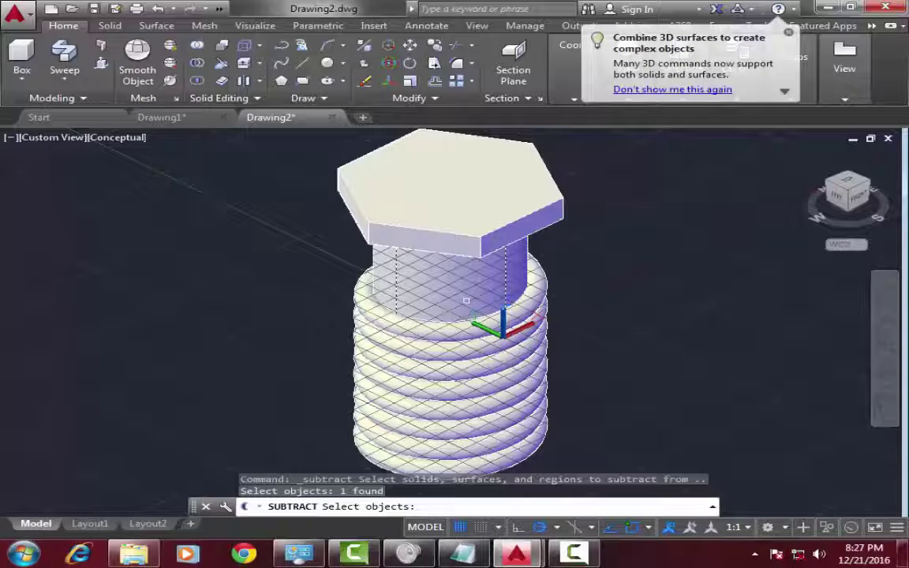
{"action": "key", "text": "Return"}
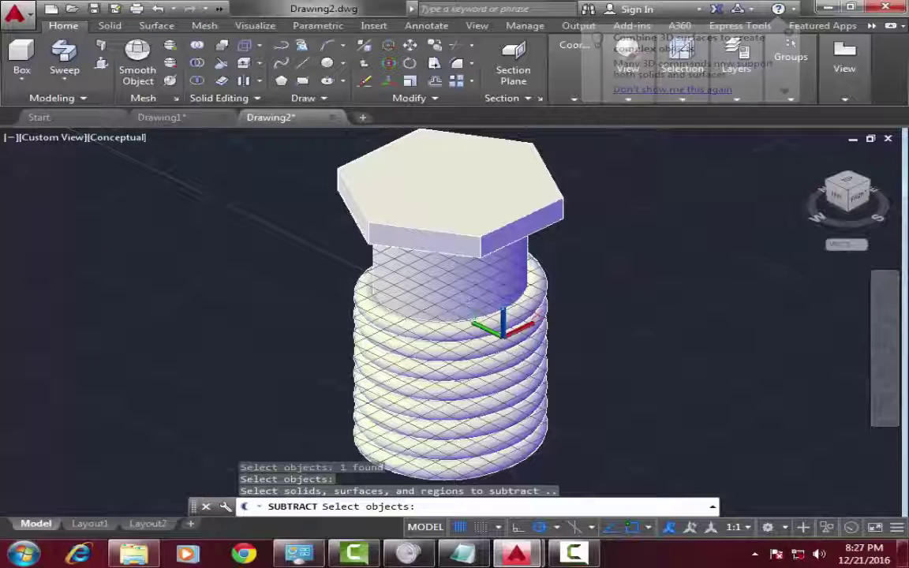
{"action": "left_click", "coordinate": [466, 469]}
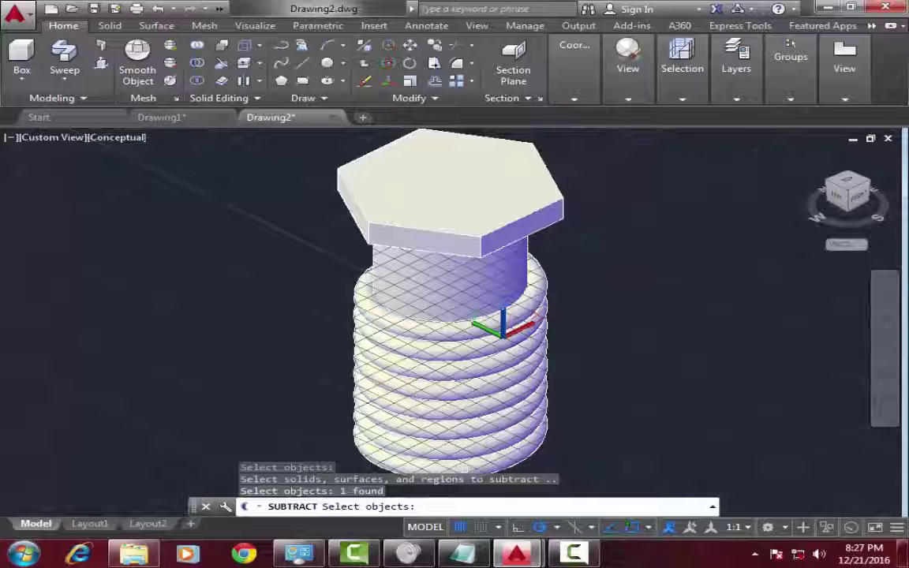
{"action": "key", "text": "Return"}
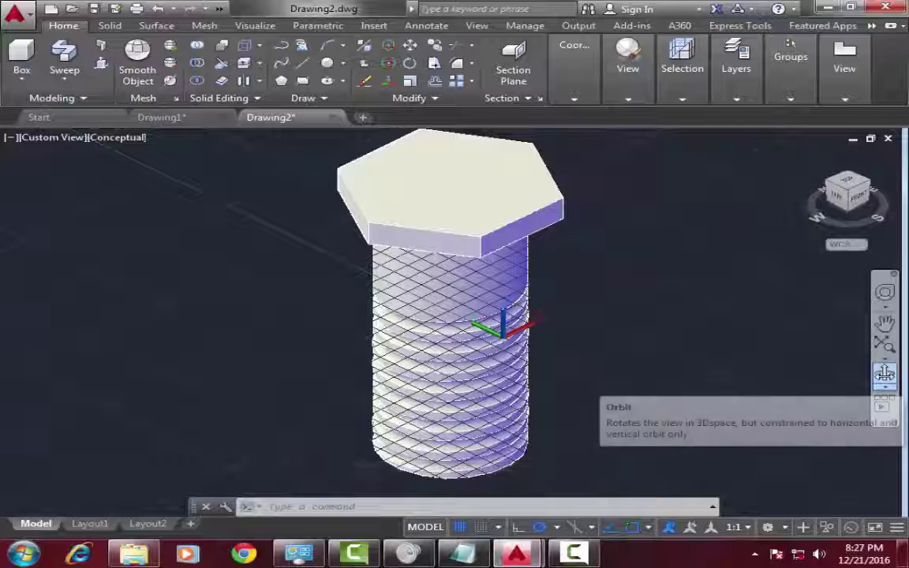
Step: Orbit the bolt to view its underside, then continuously orbit it to a tilted side view
{"action": "left_click", "coordinate": [884, 377]}
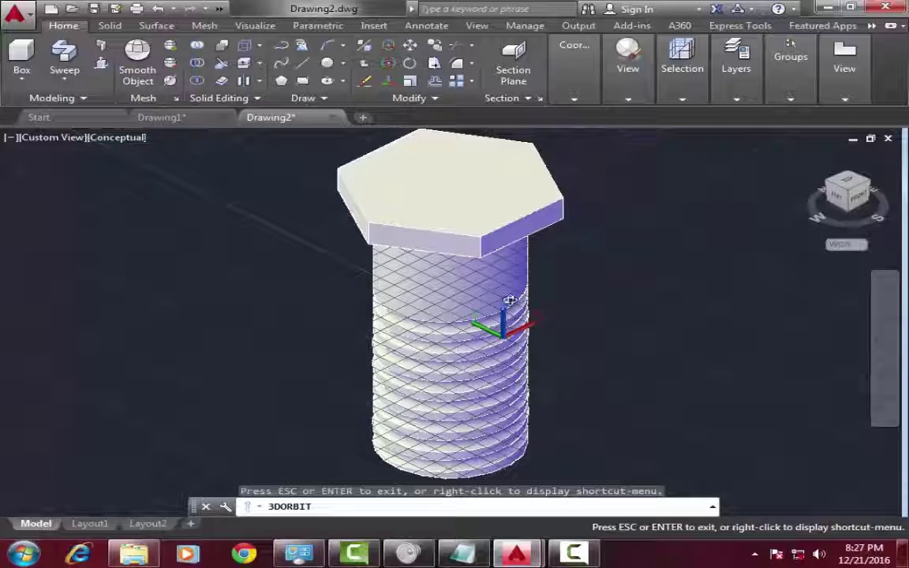
{"action": "left_click_drag", "start_coordinate": [460, 271], "coordinate": [703, 321]}
{"action": "left_click", "coordinate": [885, 386]}
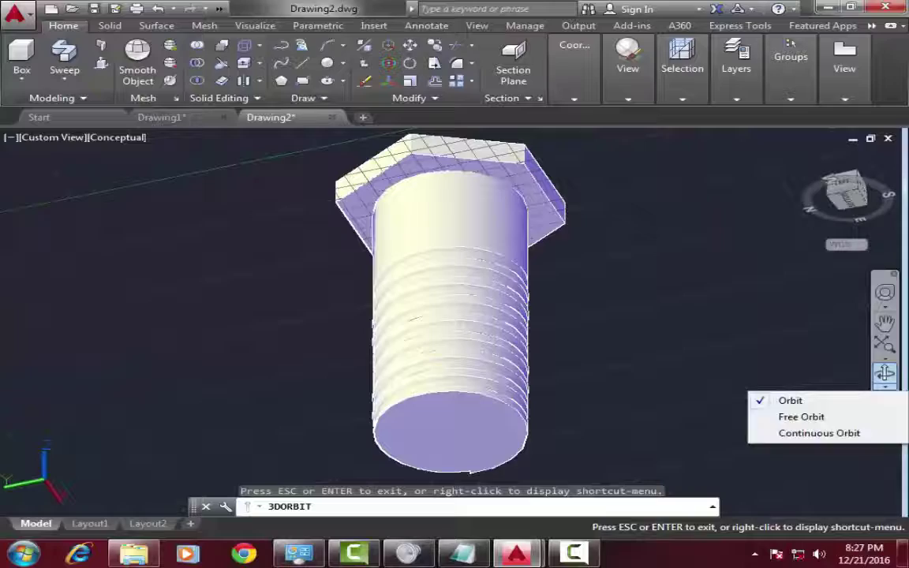
{"action": "left_click", "coordinate": [811, 432]}
{"action": "left_click_drag", "start_coordinate": [481, 355], "coordinate": [316, 345]}
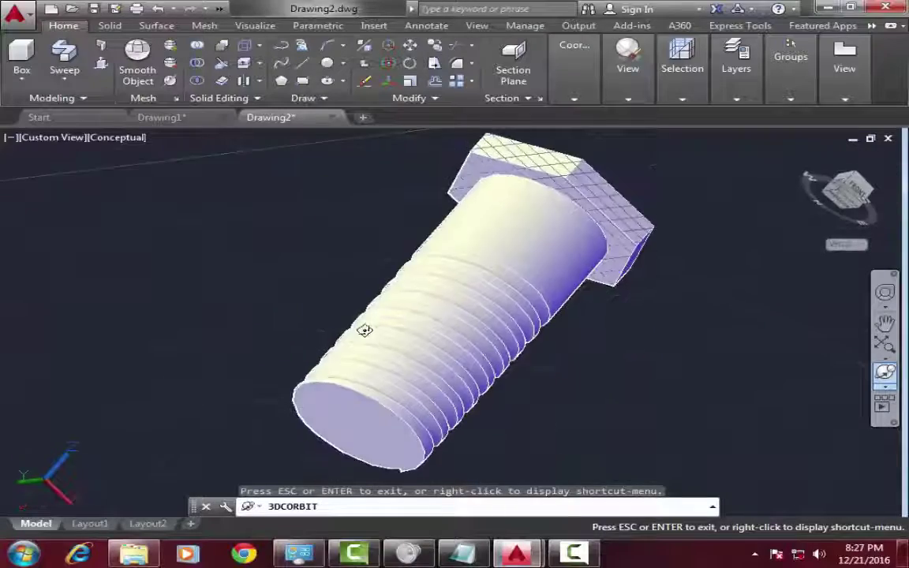